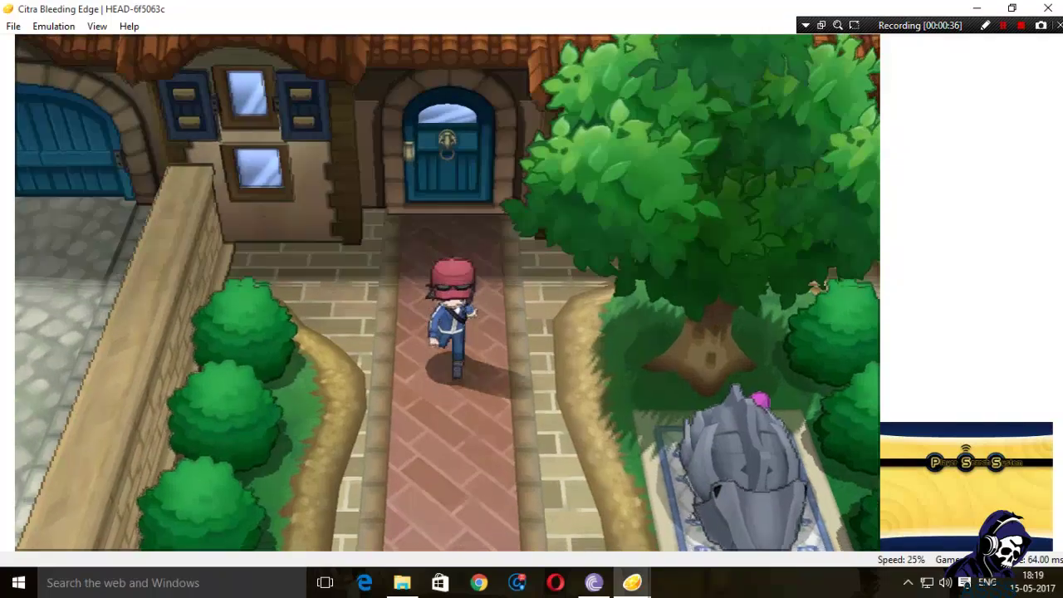
# Walk the trainer down the front path and left along the walkway toward the street
pyautogui.press('Down')
pyautogui.press('Down')
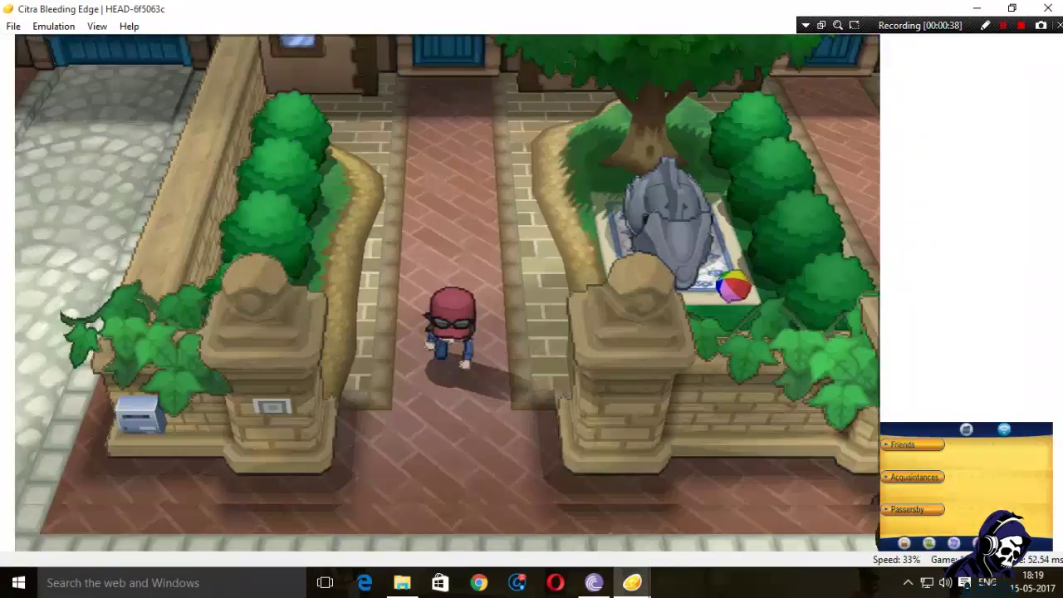
pyautogui.press('Left')
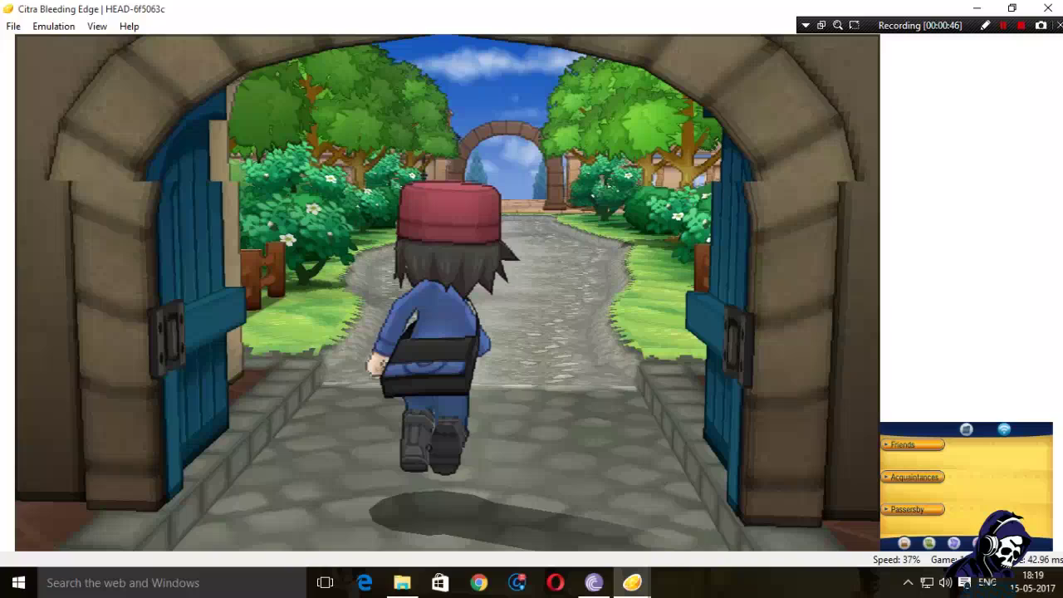
# Run through the town gate up Route 1 to the café and dismiss the invitation to sit
pyautogui.press('Up')
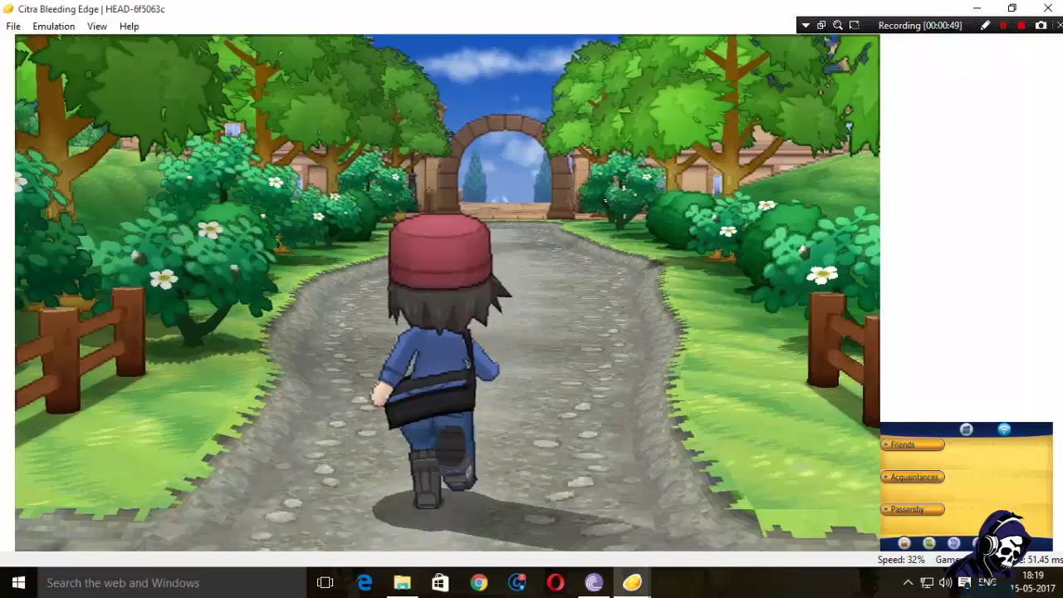
pyautogui.press('Up')
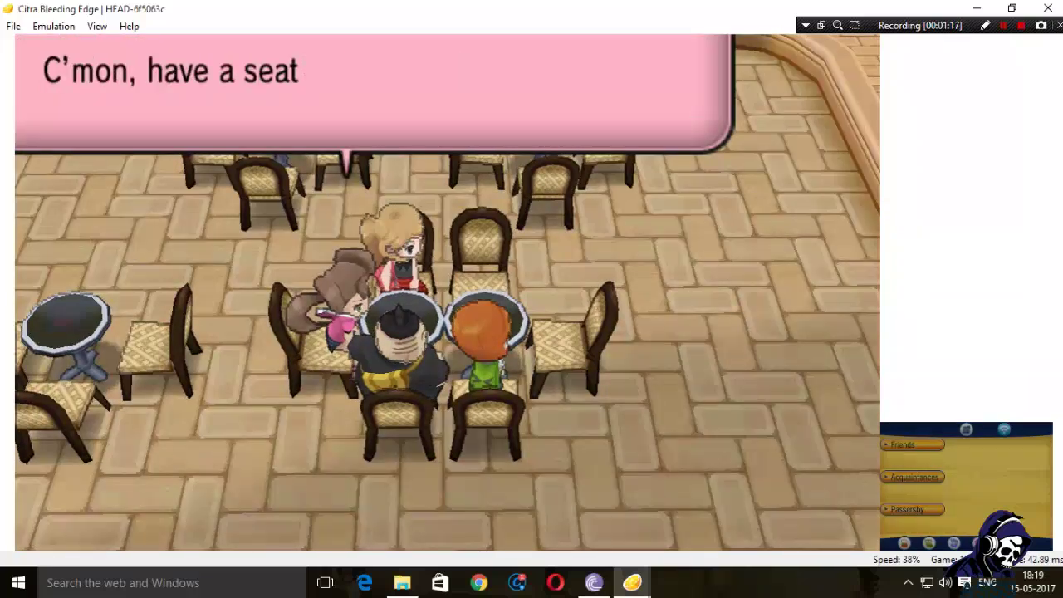
pyautogui.press('a')
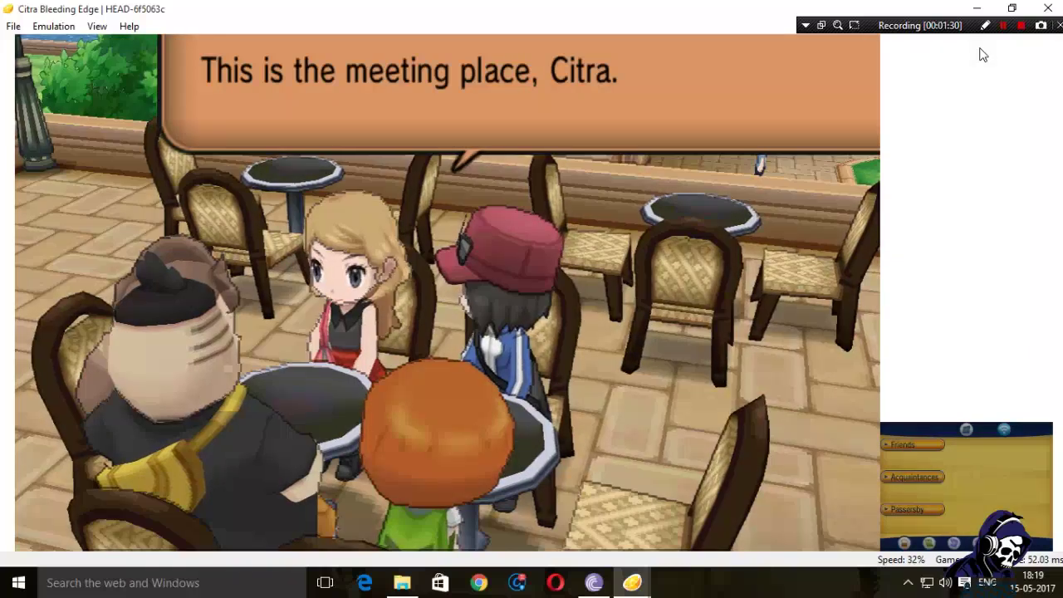
# Advance the café introductions dialogue until the starter selection appears
pyautogui.press('a')
pyautogui.press('a')
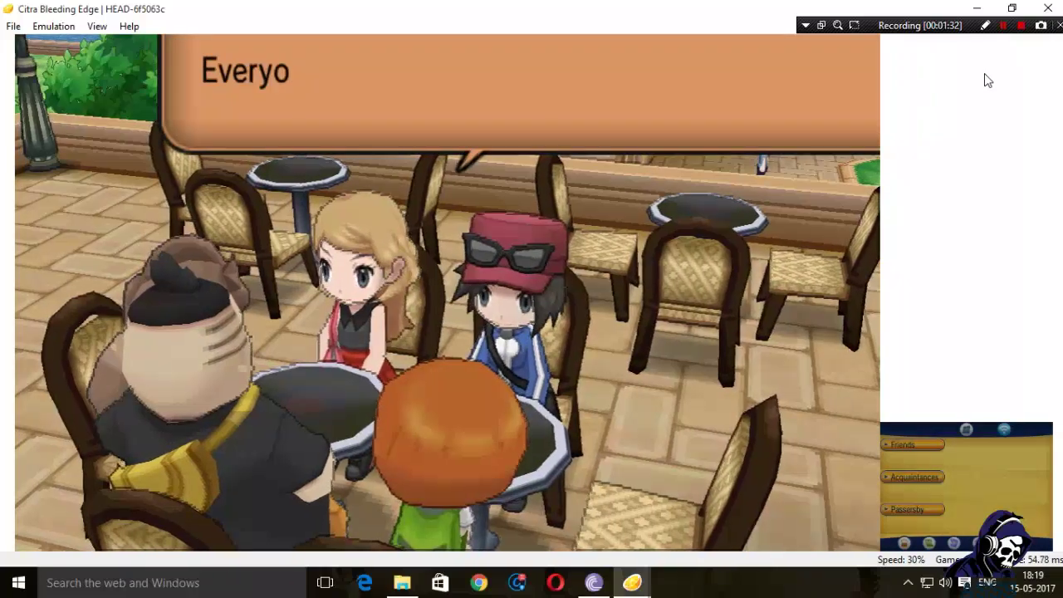
pyautogui.press('a')
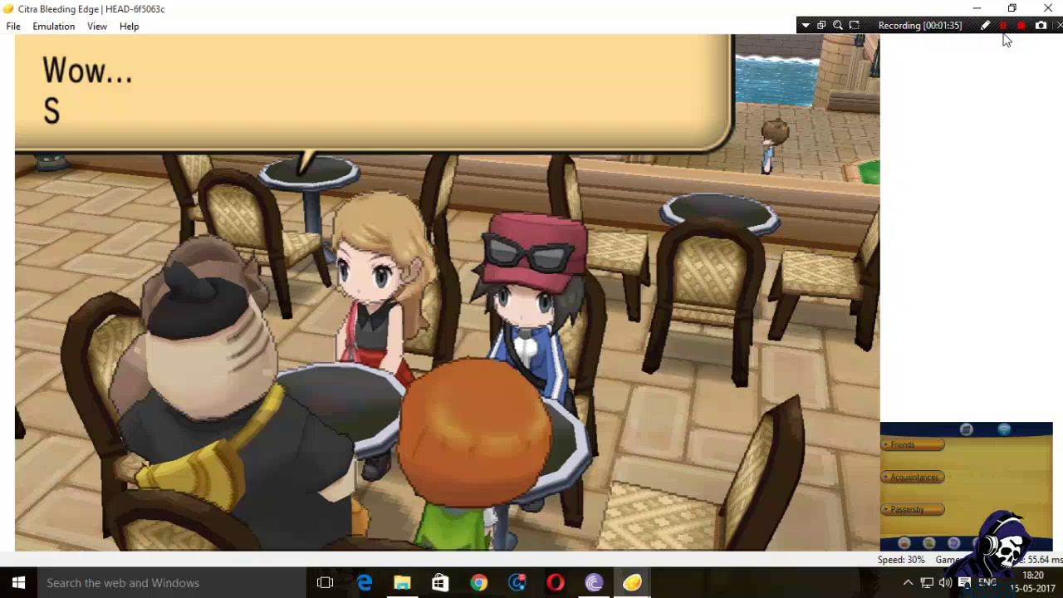
pyautogui.press('a')
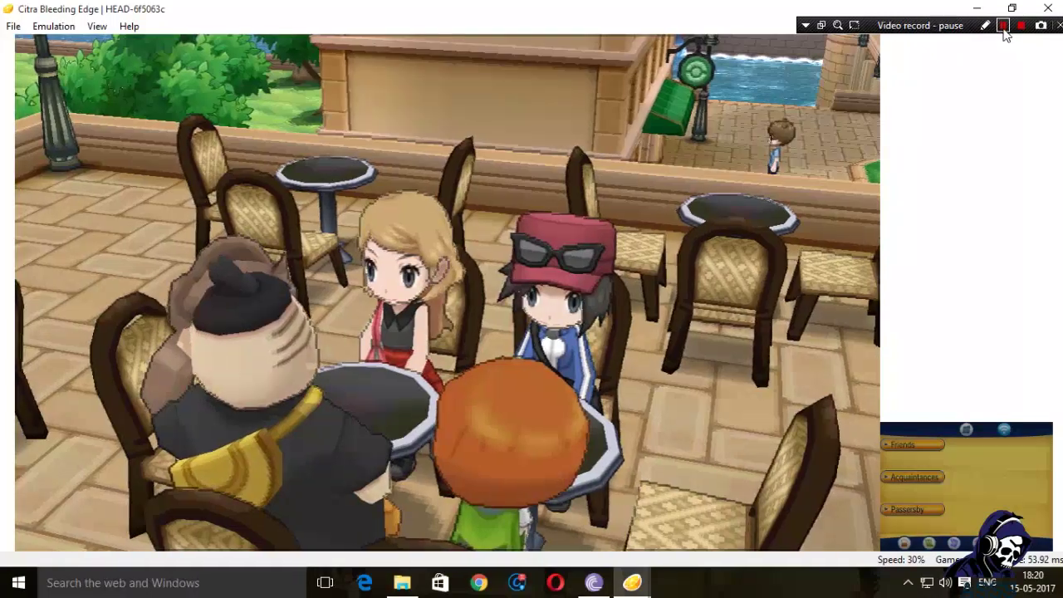
pyautogui.click(1005, 30)
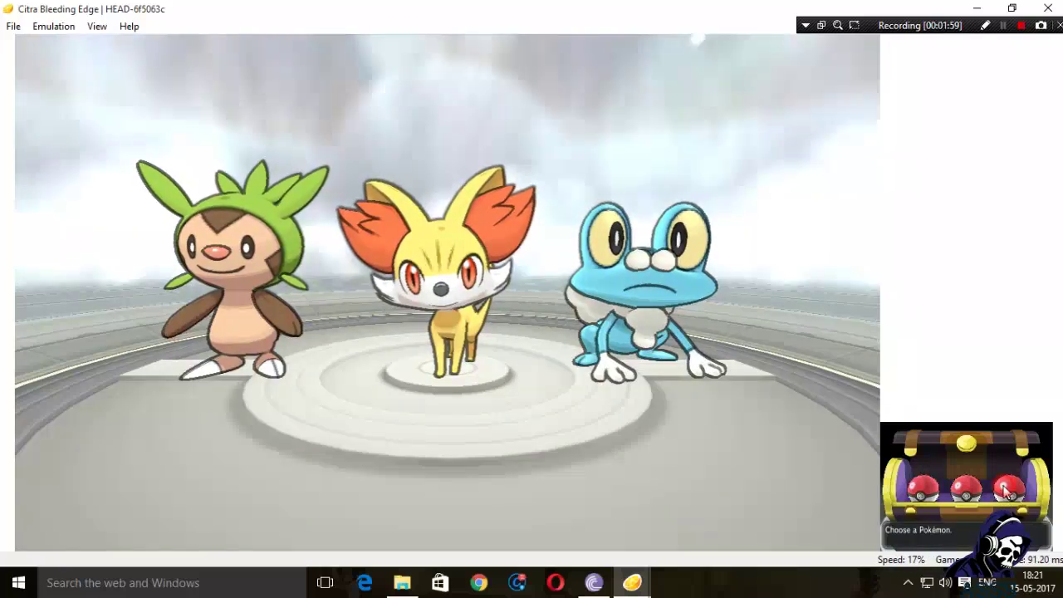
# Pick the right Poké Ball and confirm Froakie as the starter
pyautogui.click(1007, 492)
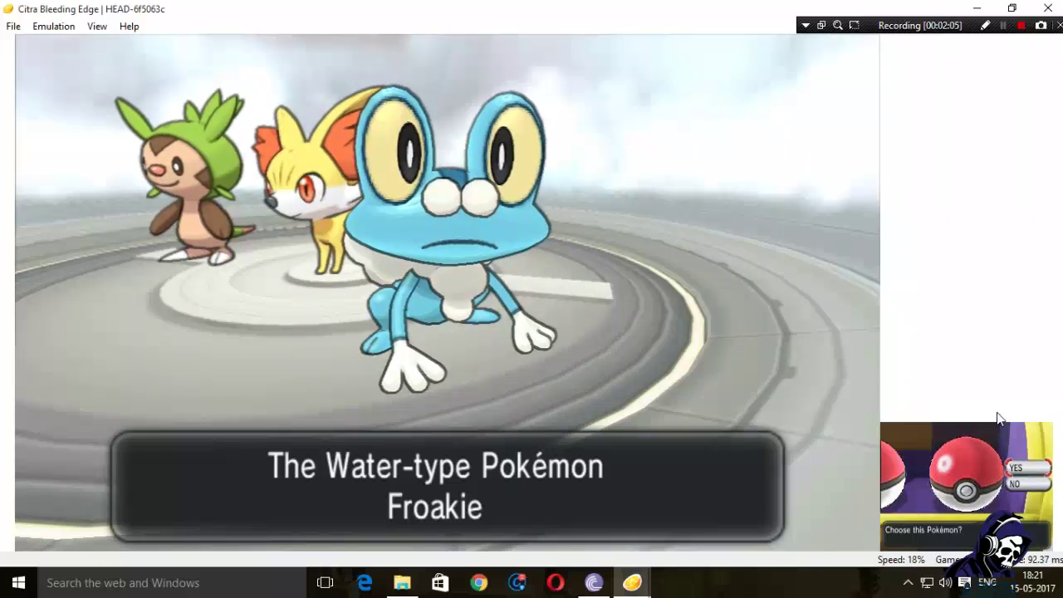
pyautogui.press('a')
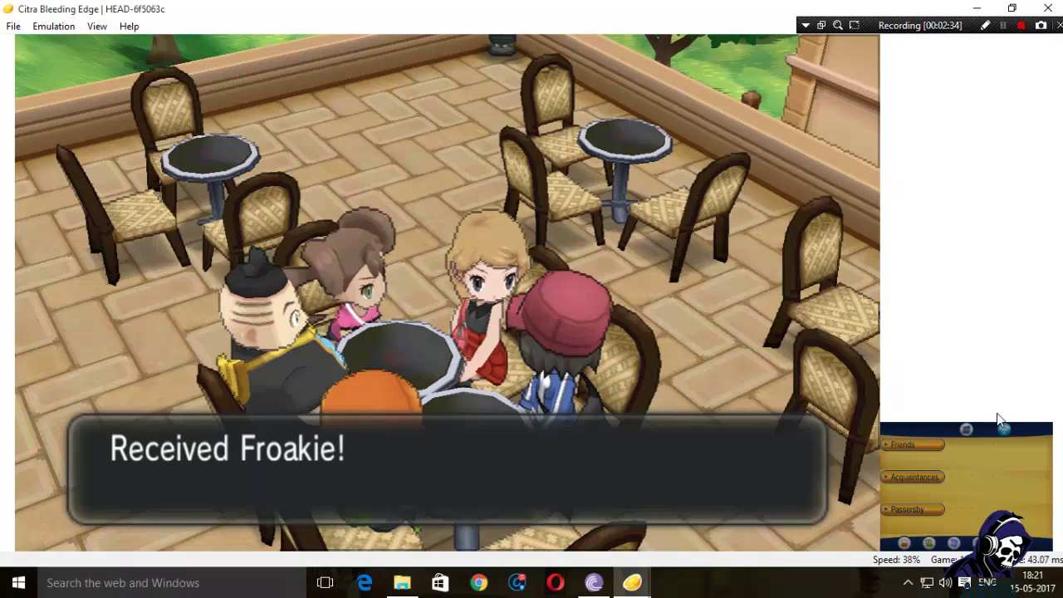
# Close the Citra window and confirm Yes at the exit prompt
pyautogui.click(985, 26)
pyautogui.moveTo(856, 548)
pyautogui.mouseDown()
pyautogui.moveTo(1061, 523)
pyautogui.moveTo(1030, 576)
pyautogui.moveTo(872, 586)
pyautogui.moveTo(860, 545)
pyautogui.moveTo(1023, 515)
pyautogui.mouseUp()
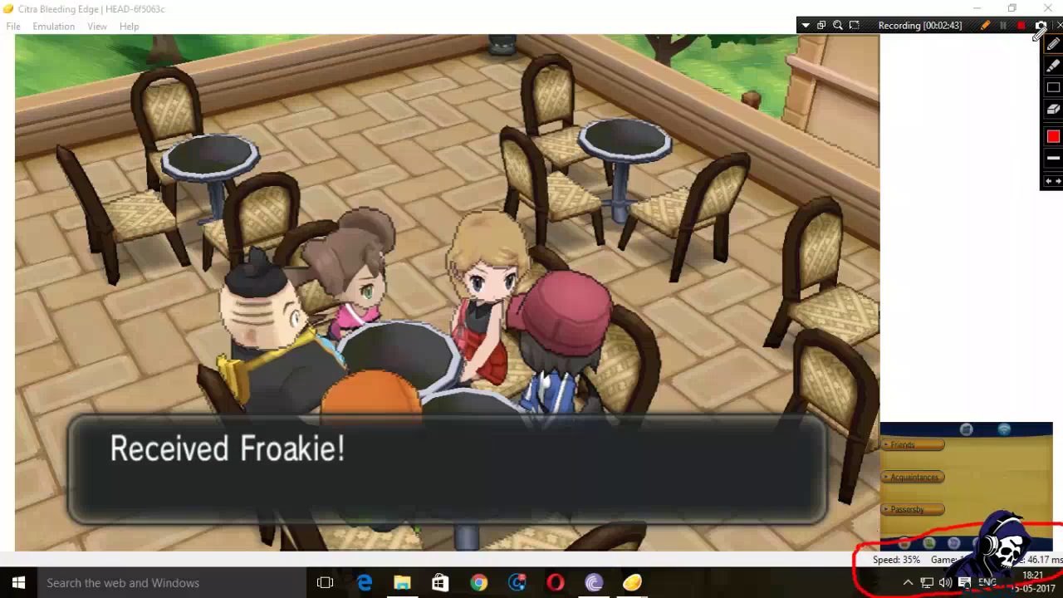
pyautogui.click(986, 25)
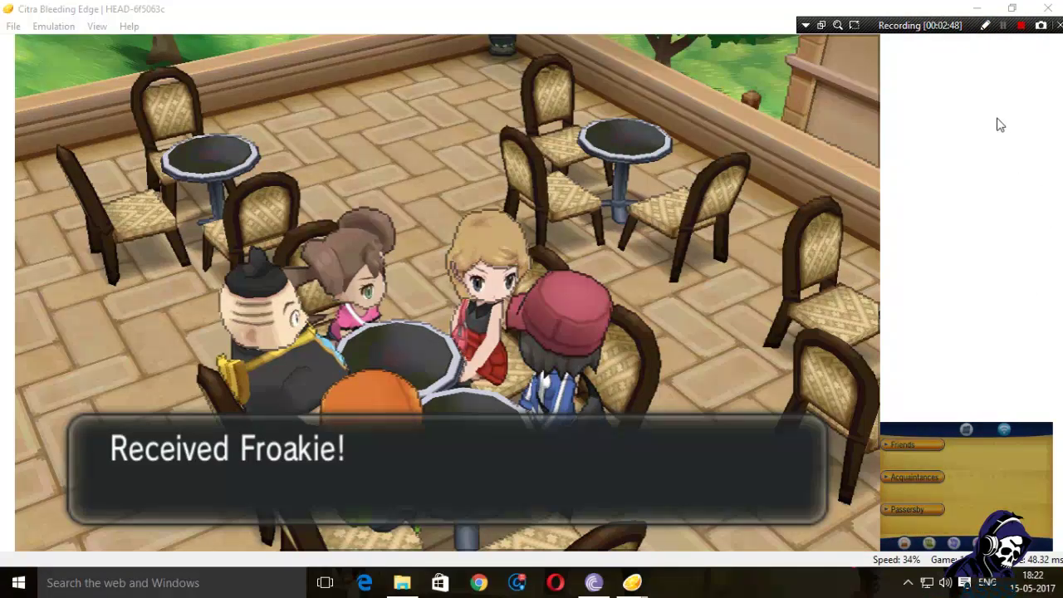
pyautogui.click(1048, 9)
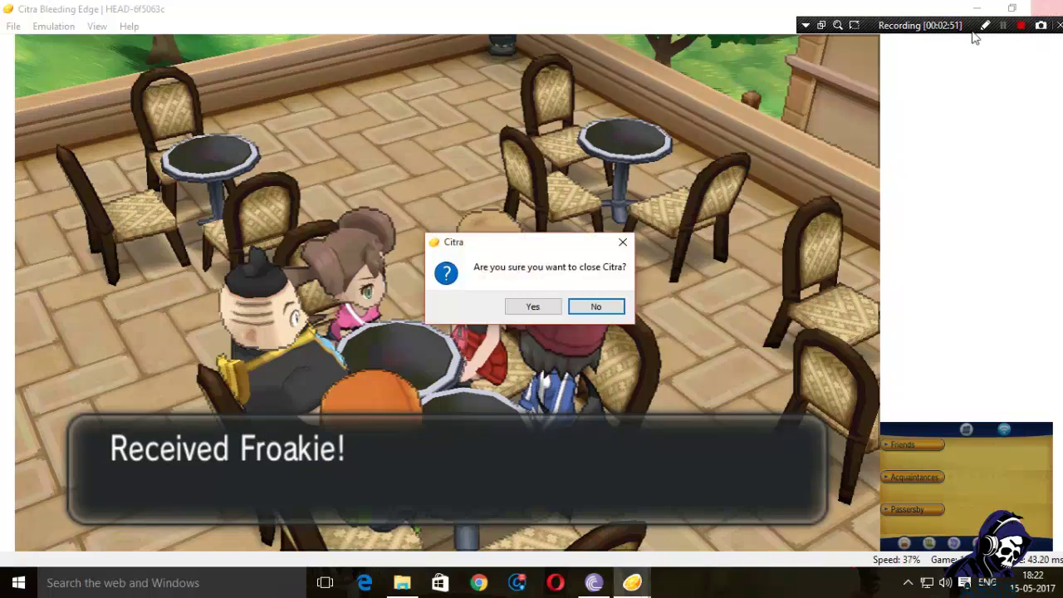
pyautogui.click(542, 310)
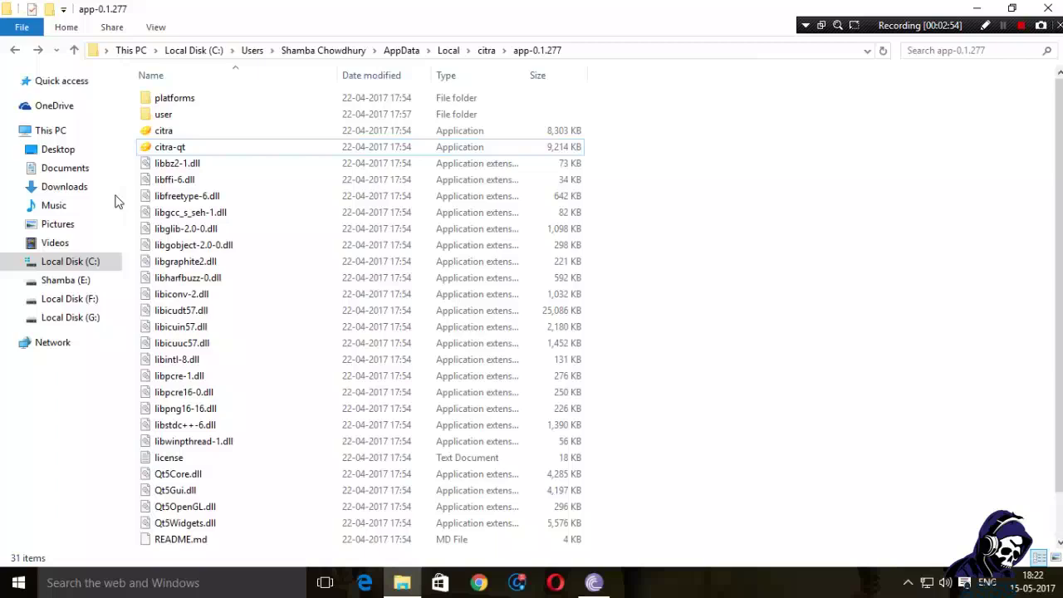
# Browse drive G to 3DS emulator > citra > pokemon x save > Froakie and select the main save file
pyautogui.click(87, 300)
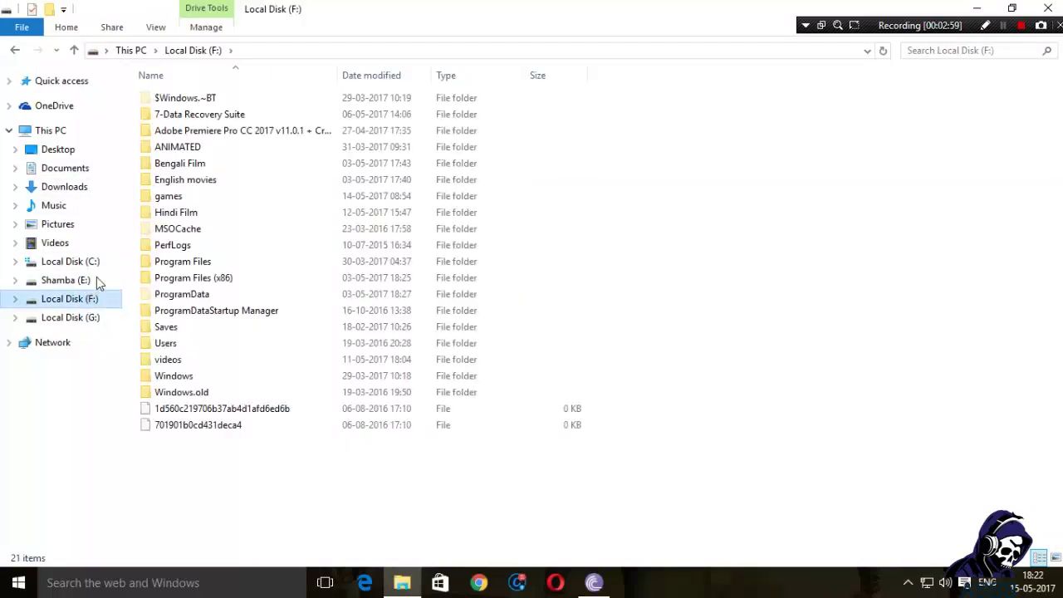
pyautogui.click(86, 318)
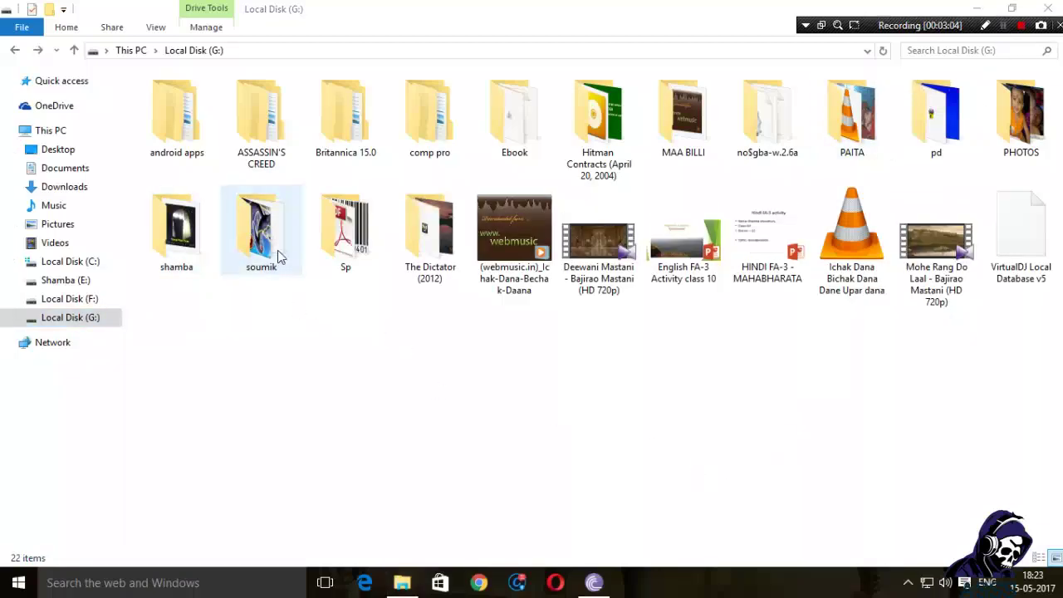
pyautogui.doubleClick(280, 251)
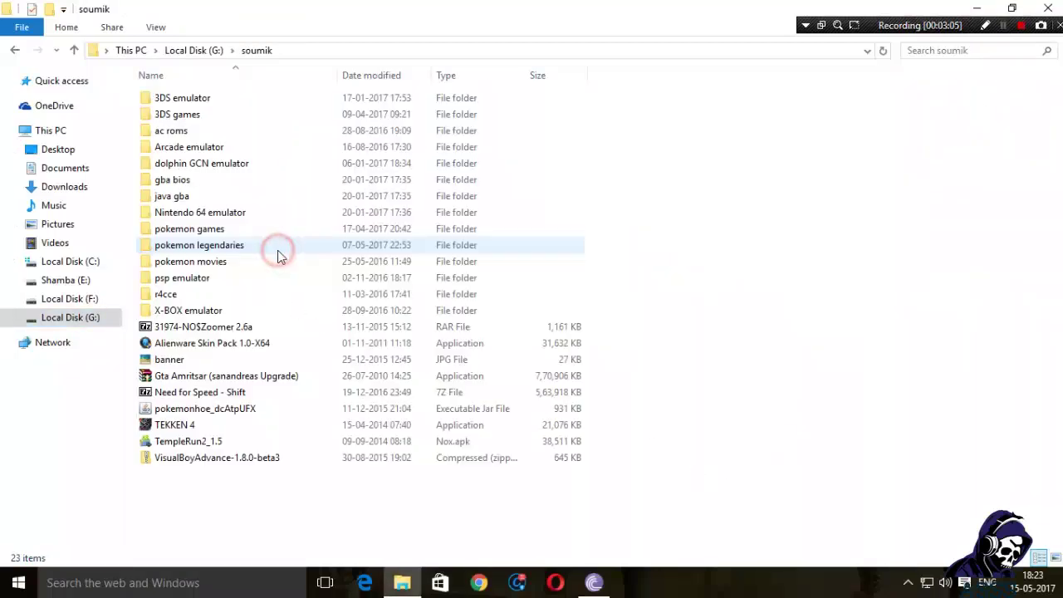
pyautogui.doubleClick(183, 98)
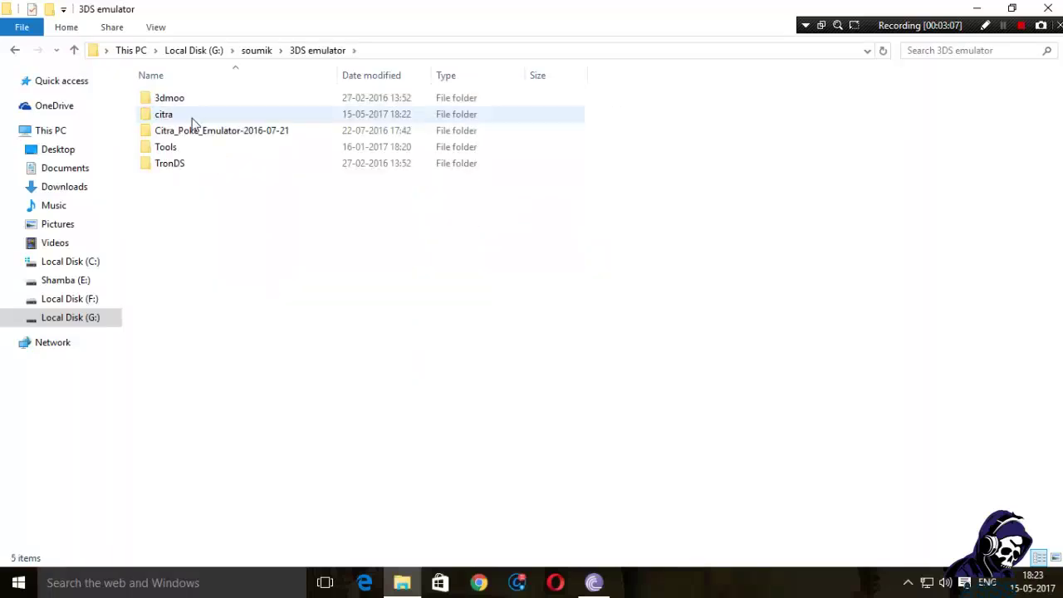
pyautogui.doubleClick(179, 114)
pyautogui.doubleClick(188, 196)
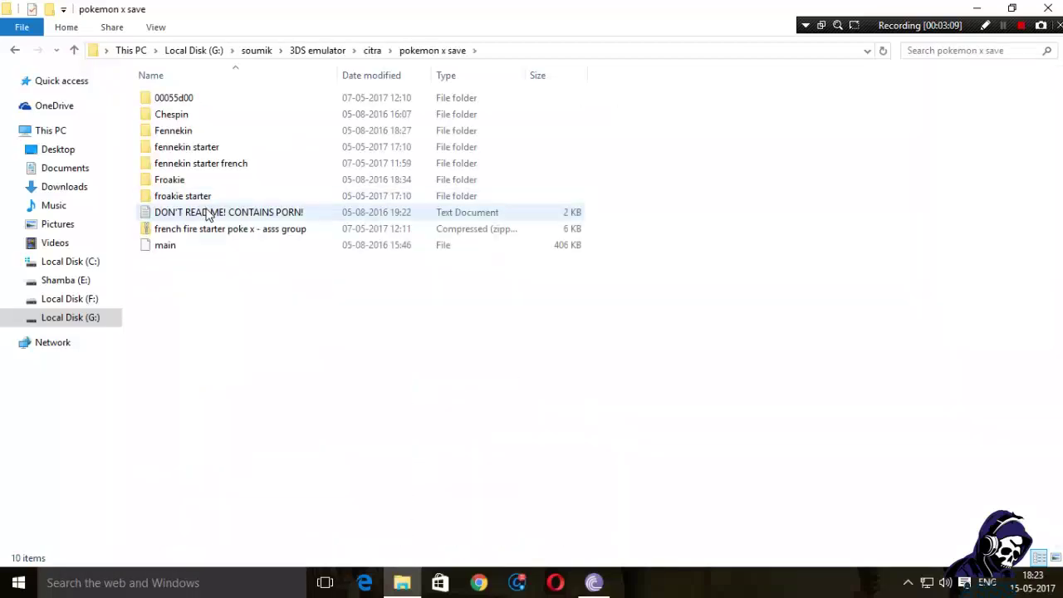
pyautogui.doubleClick(189, 183)
pyautogui.click(183, 98)
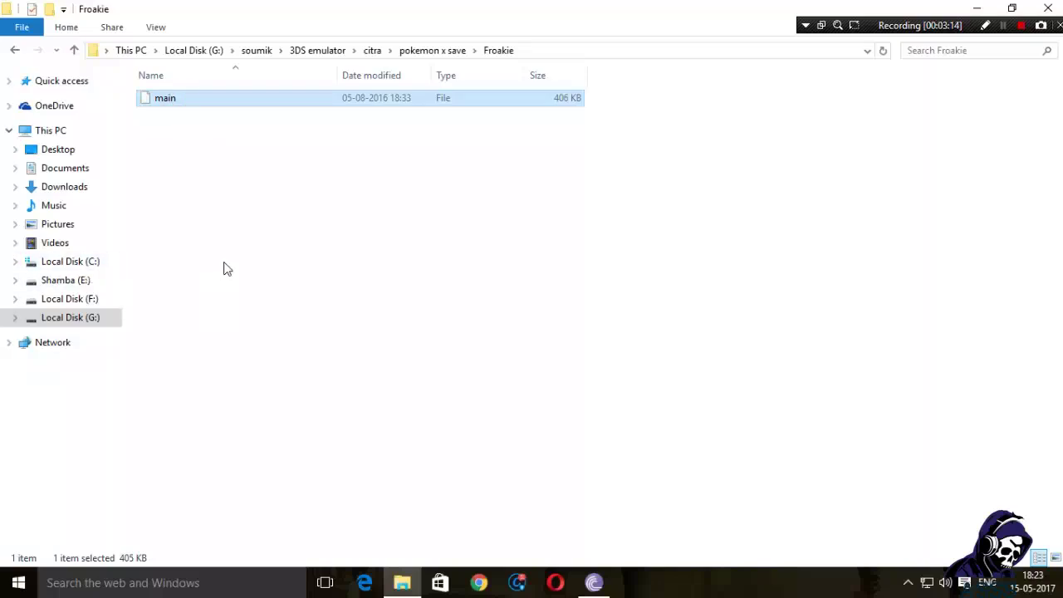
# Browse from C:\Users through AppData\Local\citra\app-0.1.277\user to the sdmc folder
pyautogui.click(87, 263)
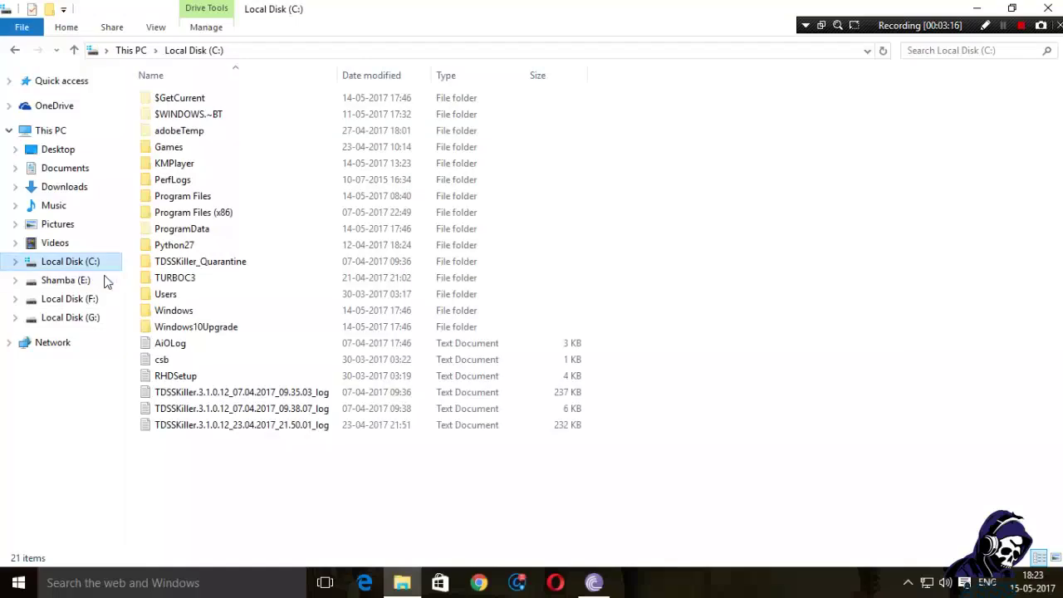
pyautogui.click(161, 297)
pyautogui.doubleClick(161, 297)
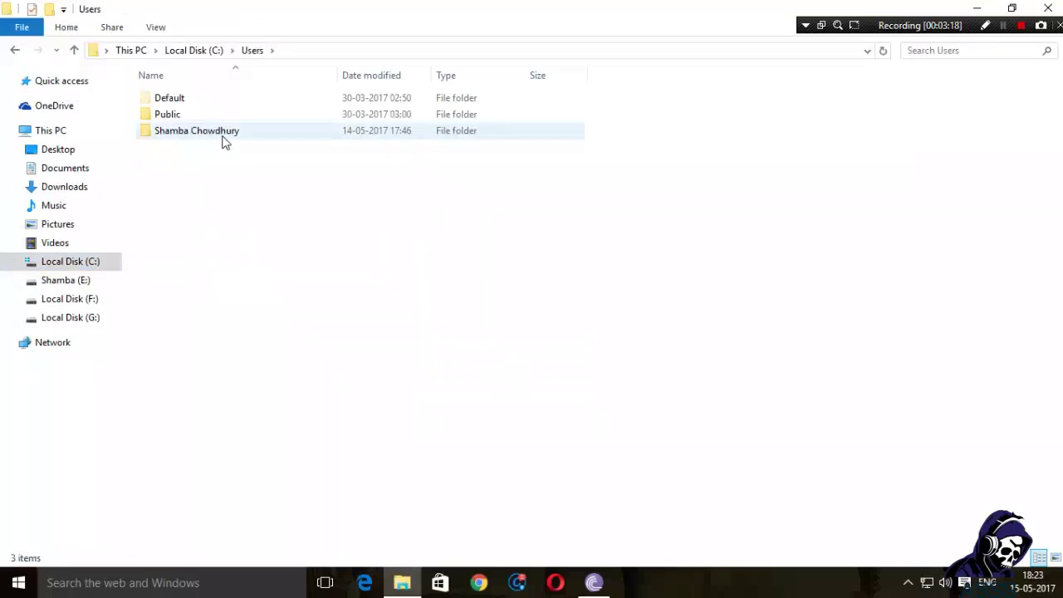
pyautogui.doubleClick(257, 137)
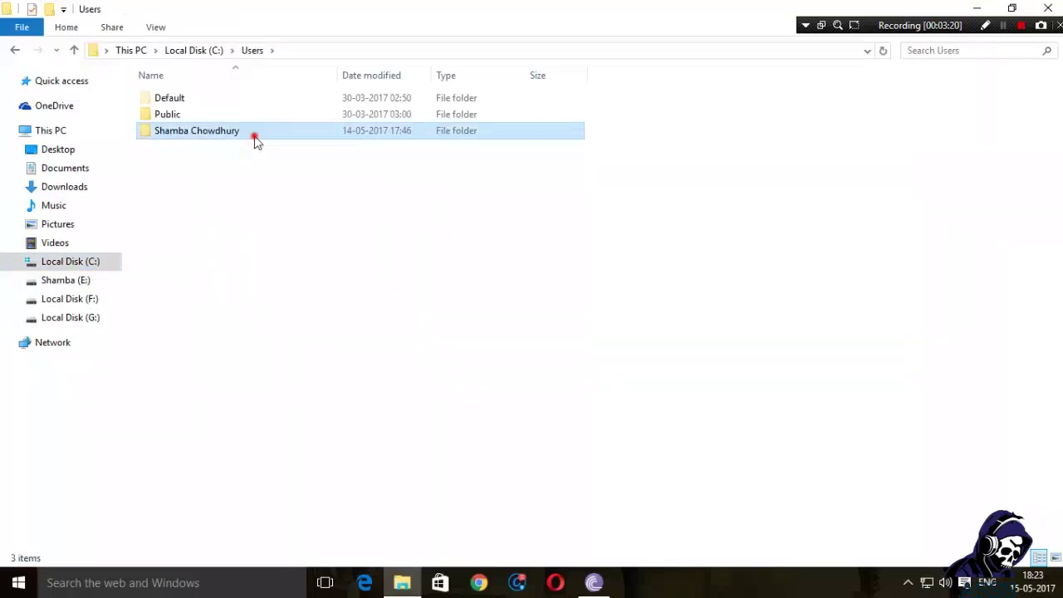
pyautogui.doubleClick(191, 137)
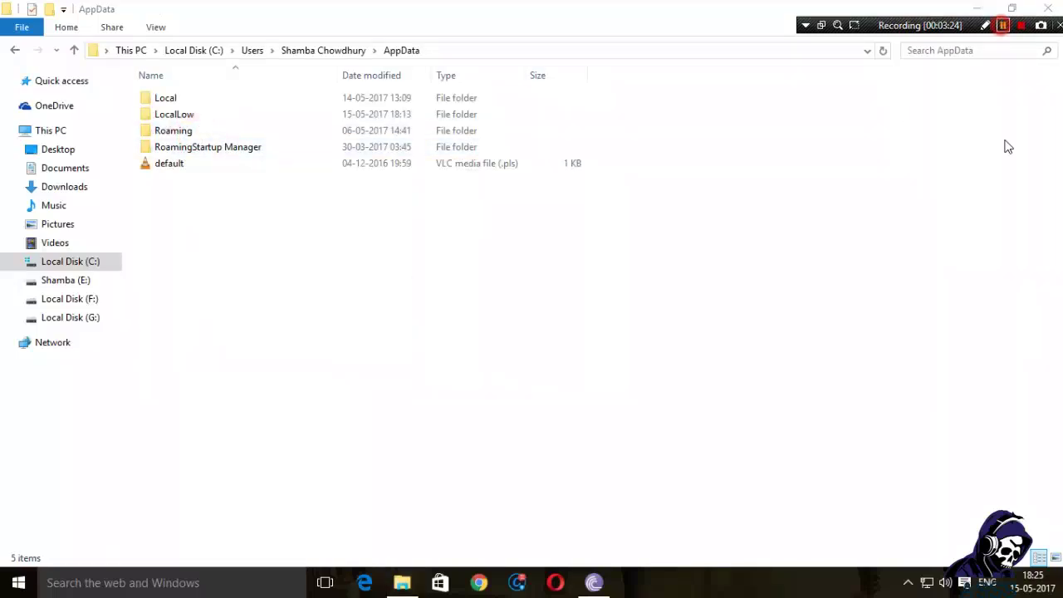
pyautogui.doubleClick(166, 100)
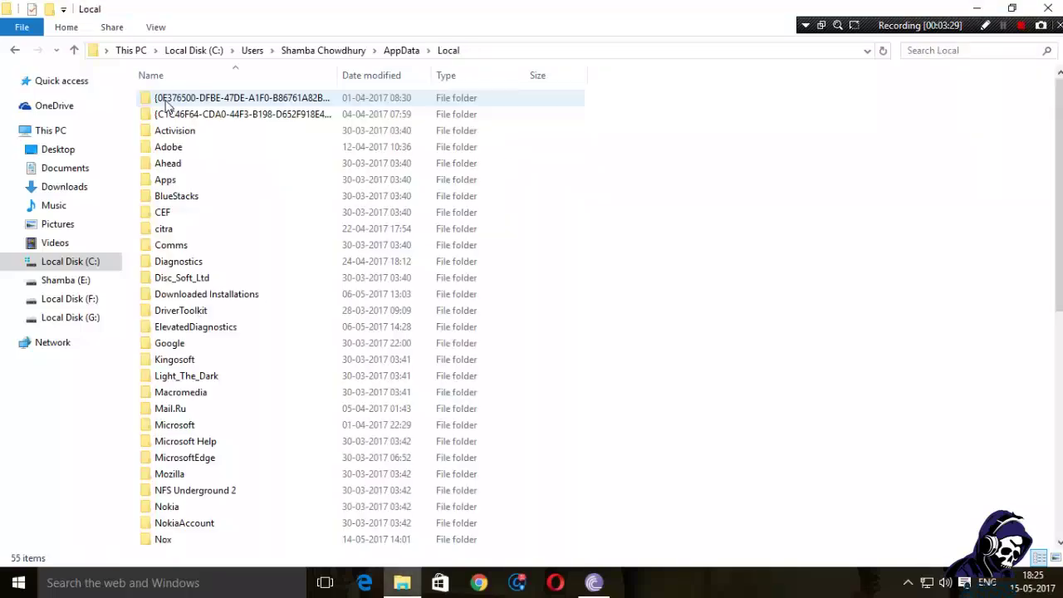
pyautogui.doubleClick(168, 230)
pyautogui.doubleClick(192, 99)
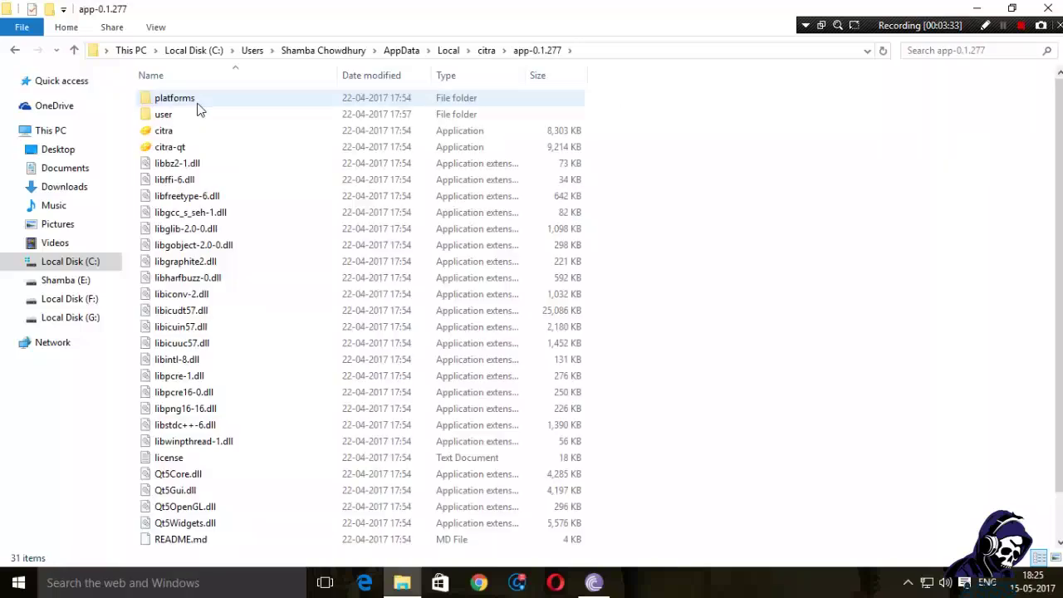
pyautogui.doubleClick(196, 117)
pyautogui.doubleClick(190, 130)
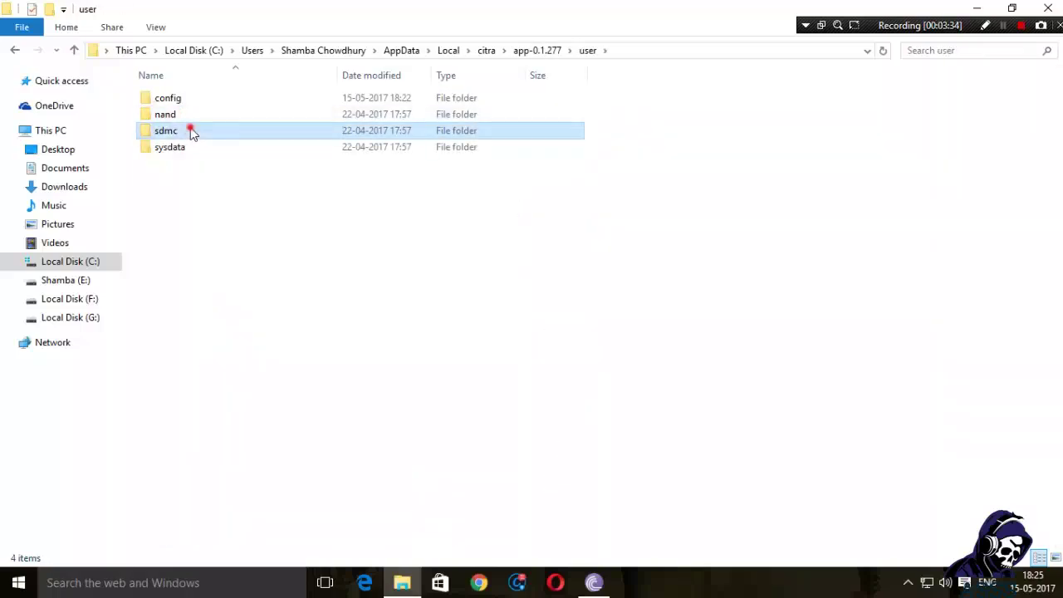
# Continue through Nintendo 3DS and title\00040000\00055d00\data to the 00000001 save folder
pyautogui.doubleClick(198, 103)
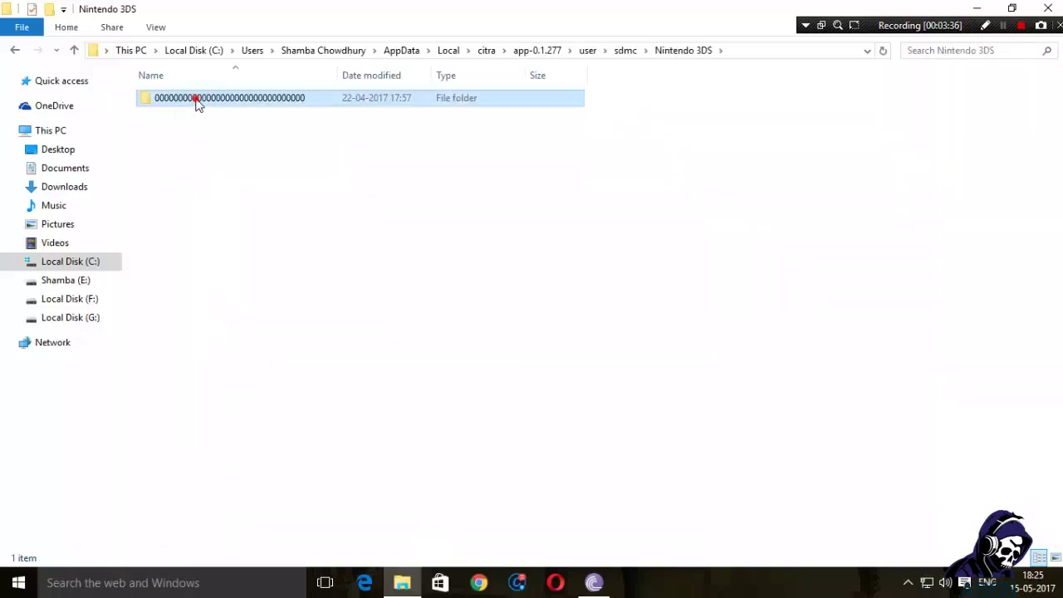
pyautogui.doubleClick(196, 101)
pyautogui.doubleClick(197, 103)
pyautogui.click(190, 114)
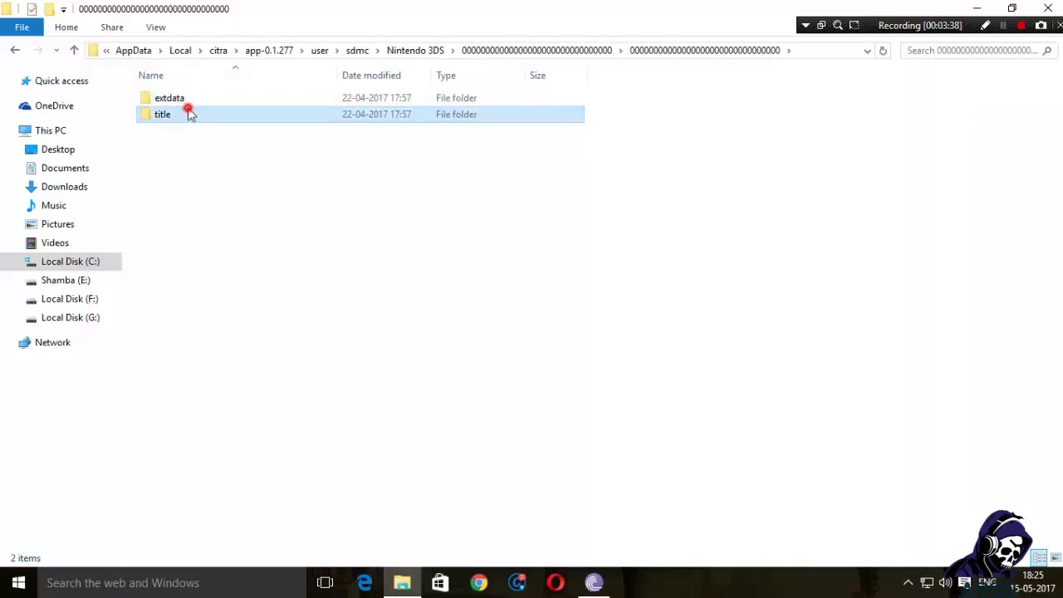
pyautogui.doubleClick(189, 114)
pyautogui.doubleClick(199, 103)
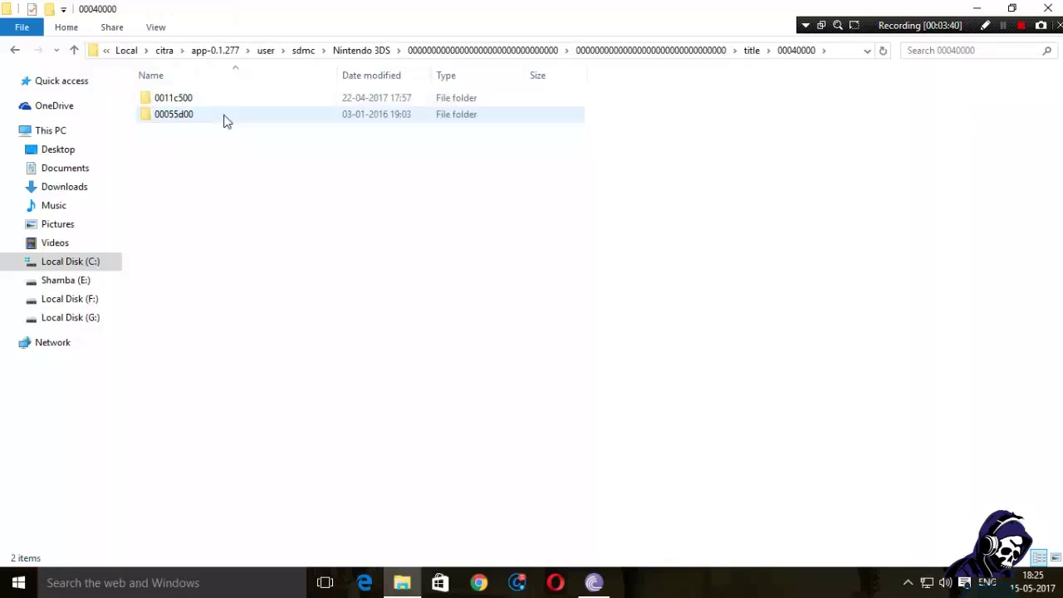
pyautogui.doubleClick(215, 116)
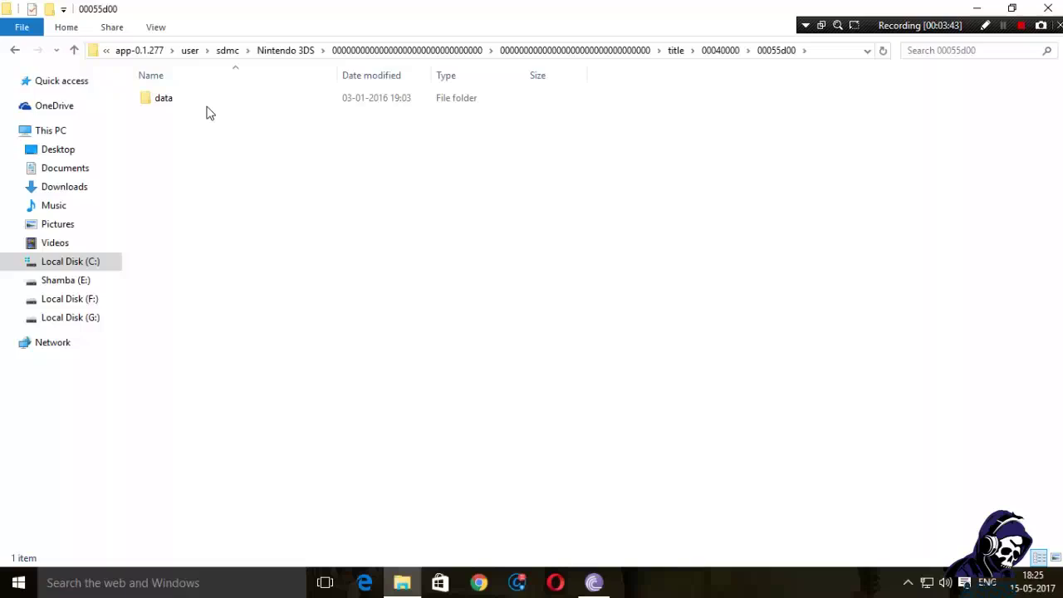
pyautogui.doubleClick(207, 101)
pyautogui.doubleClick(207, 100)
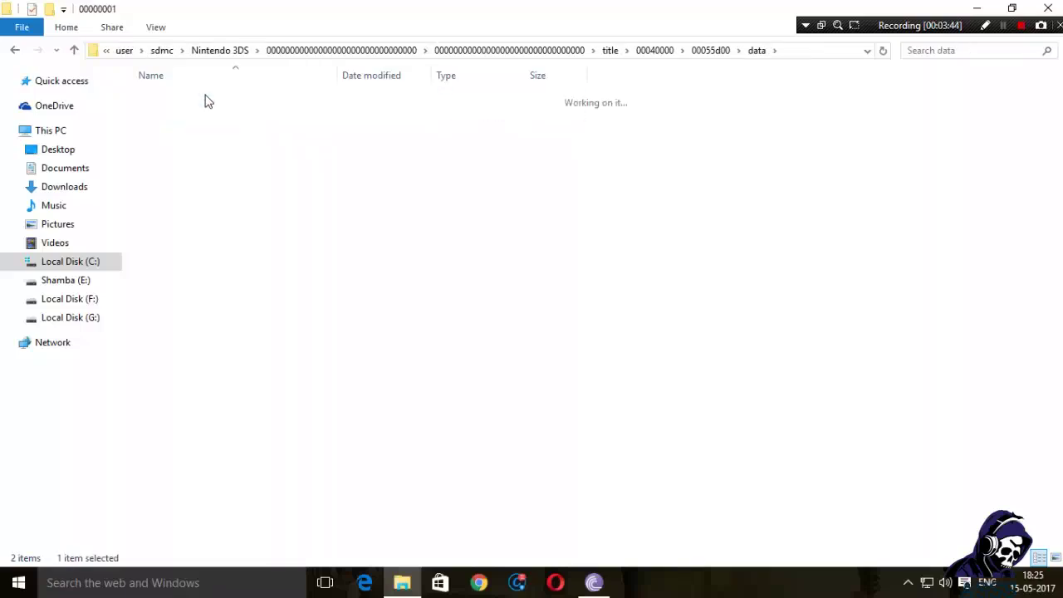
# Paste the copied Froakie save here, overwriting the existing main file
pyautogui.rightClick(238, 162)
pyautogui.click(279, 266)
pyautogui.click(397, 350)
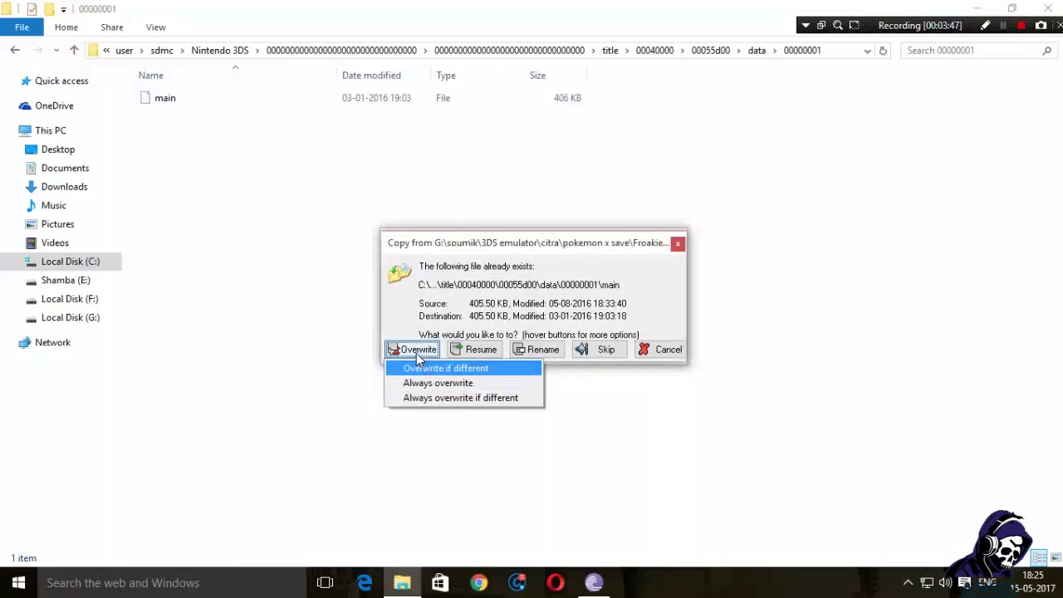
pyautogui.click(415, 352)
pyautogui.press('BackSpace')
pyautogui.press('BackSpace')
pyautogui.press('BackSpace')
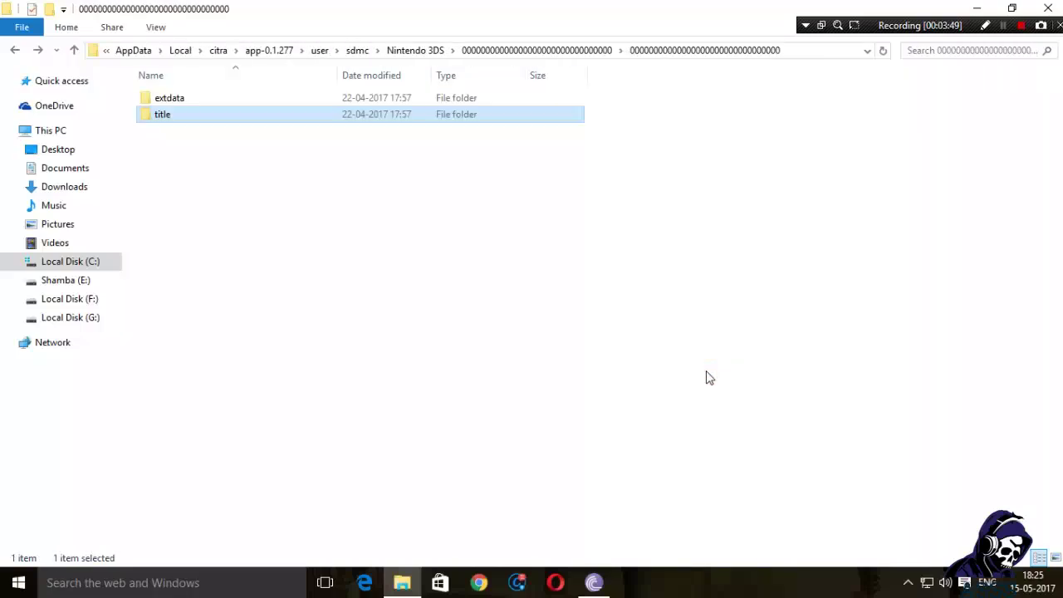
# Return to the app-0.1.277 folder and launch citra-qt.exe
pyautogui.press('BackSpace')
pyautogui.press('BackSpace')
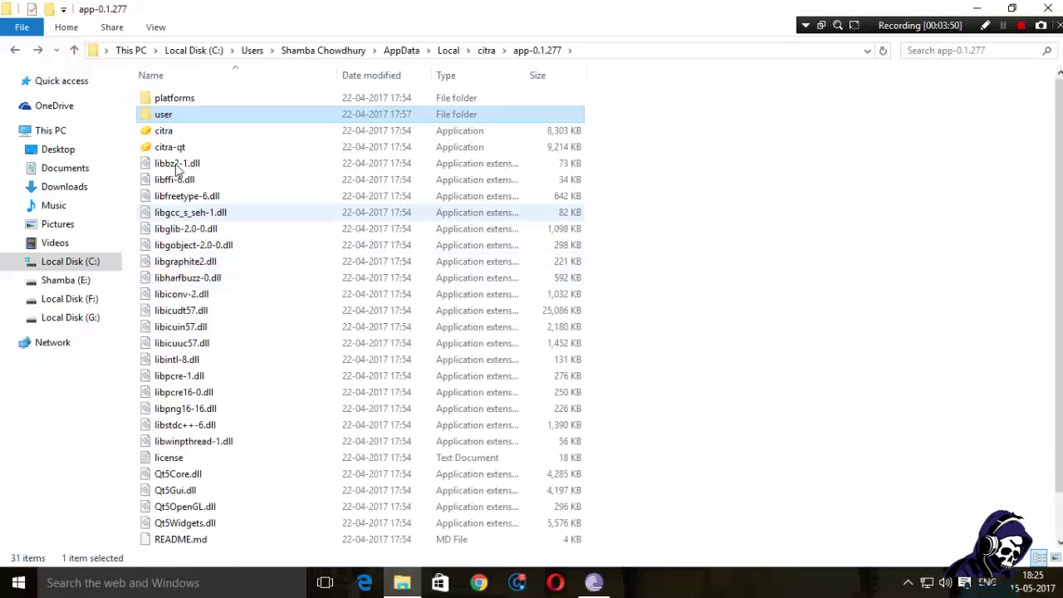
pyautogui.doubleClick(171, 145)
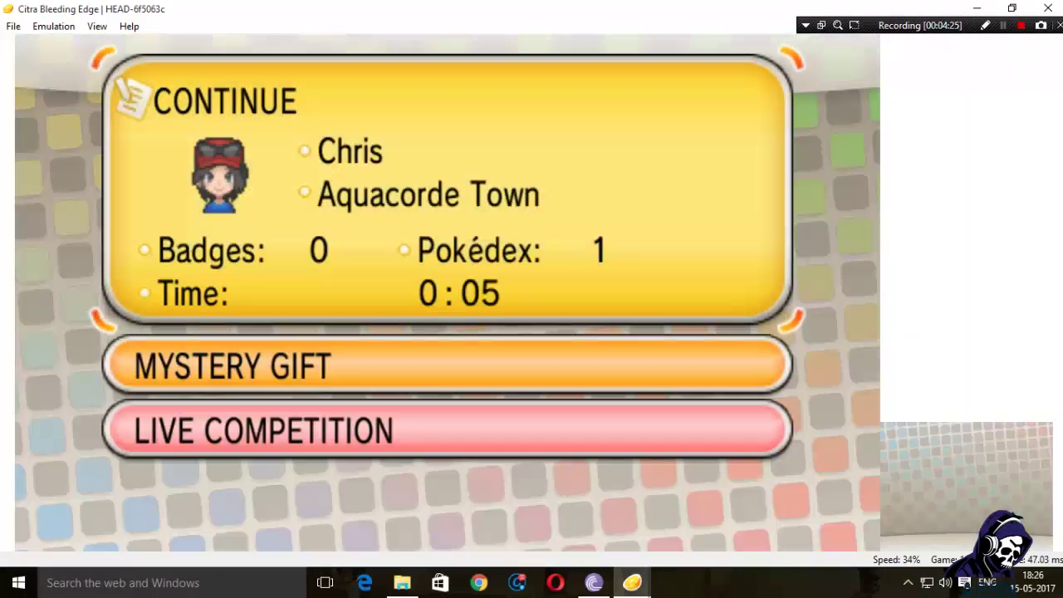
# Continue the Aquacorde Town save, walk right a few steps, and bring up the in-game menu
pyautogui.press('a')
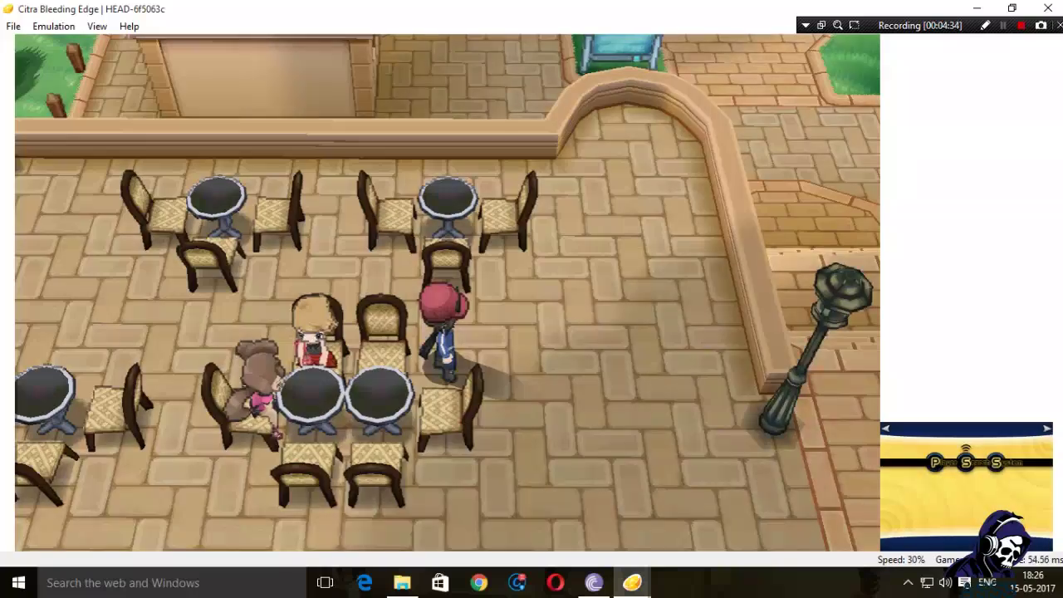
pyautogui.press('Right')
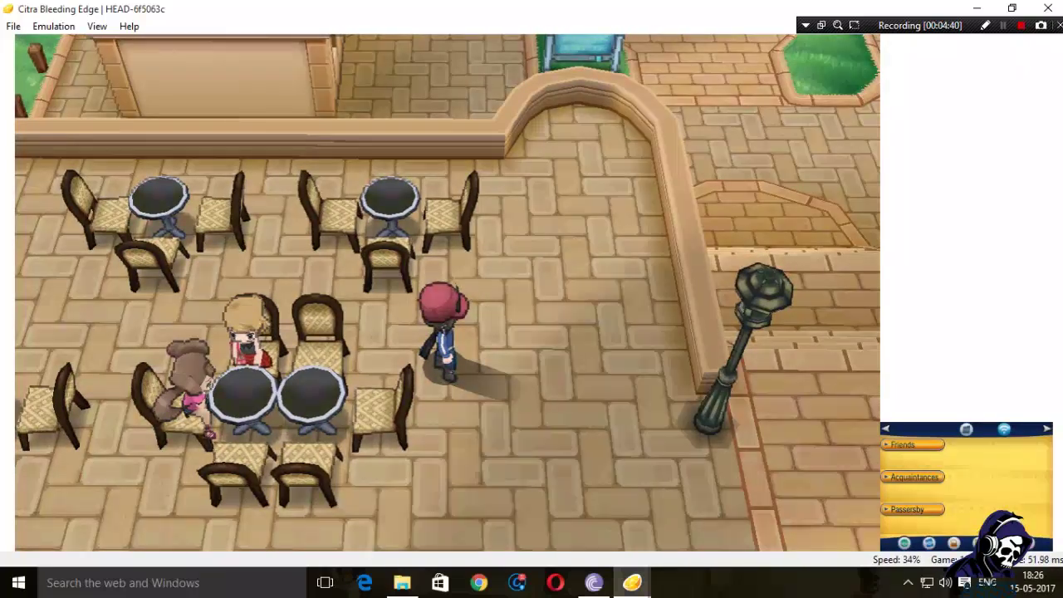
pyautogui.press('z')
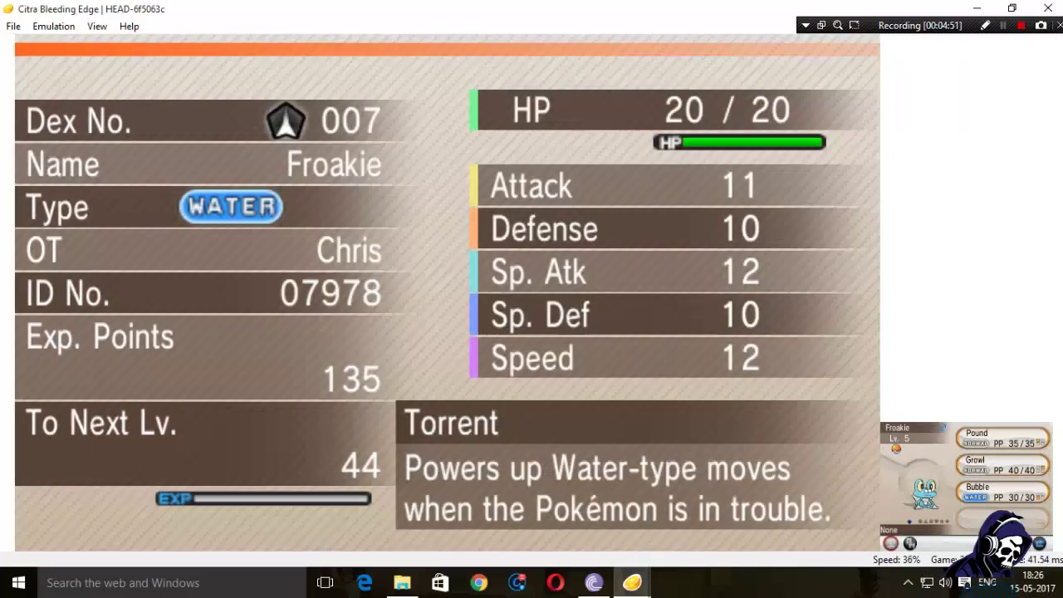
# View the Bubble move's details in Froakie's summary, then return to its stats
pyautogui.click(1003, 496)
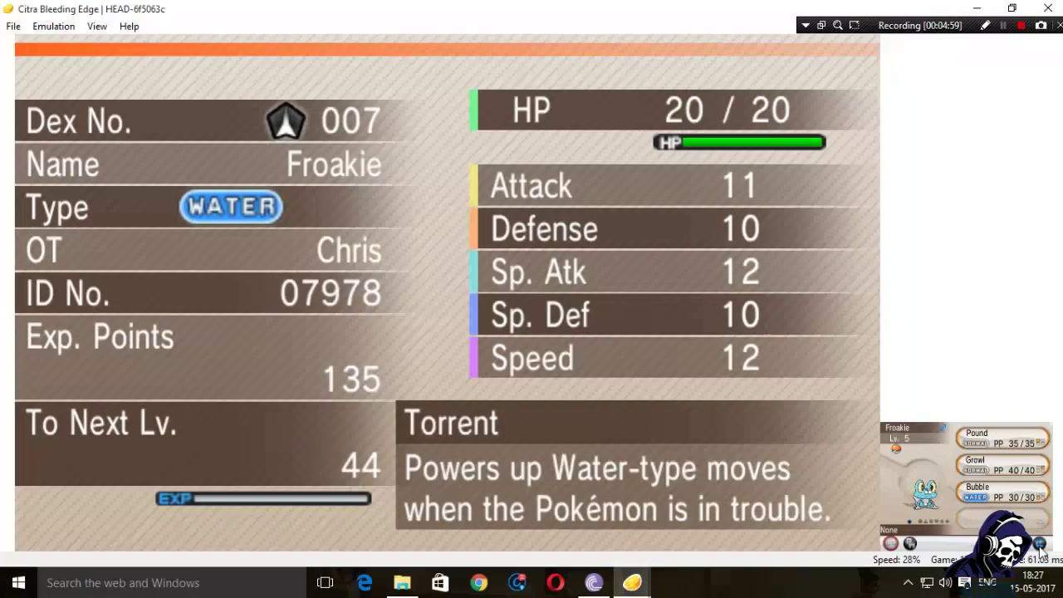
pyautogui.click(1039, 544)
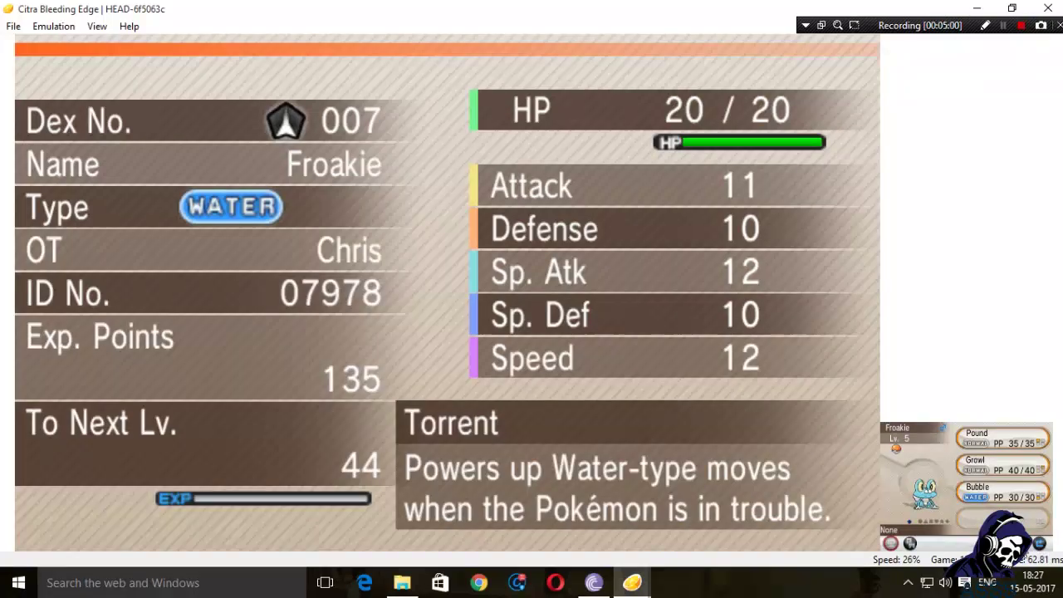